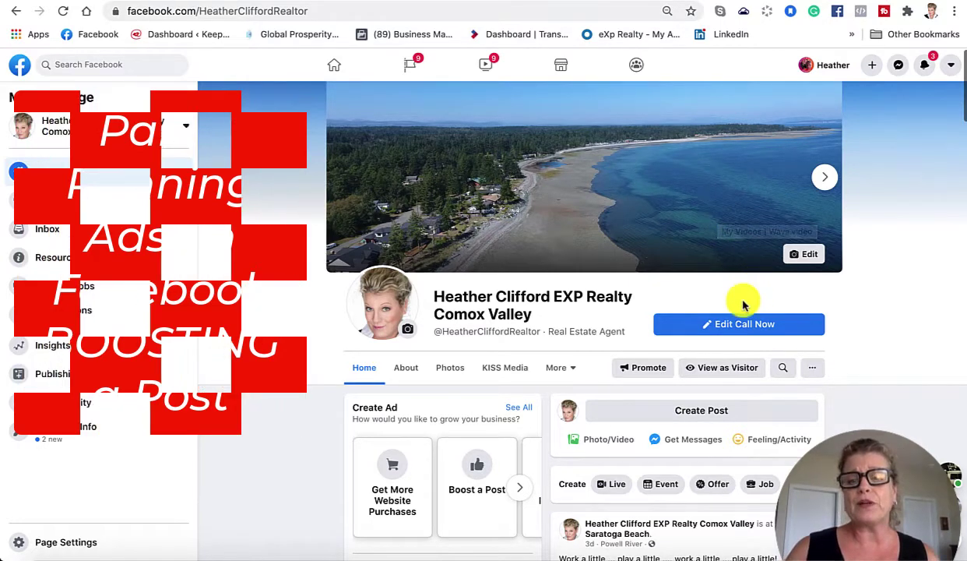
- Scroll the page timeline to the video post showing 15 people reached and a CA$25 boost suggestion
scroll(741, 302, down, 3)
scroll(742, 305, down, 3)
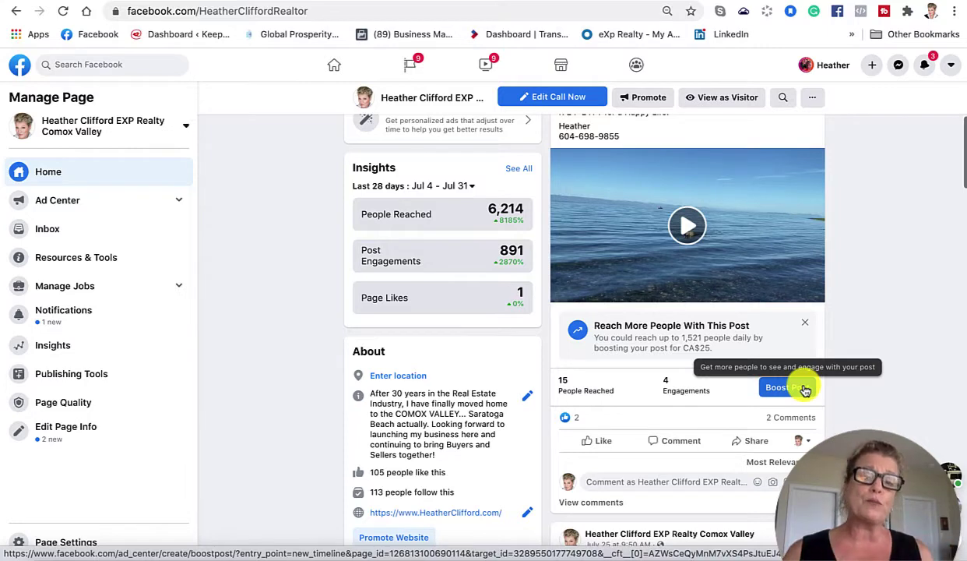
- Start boosting the beach video post, keeping Send Message as the button label
click(805, 389)
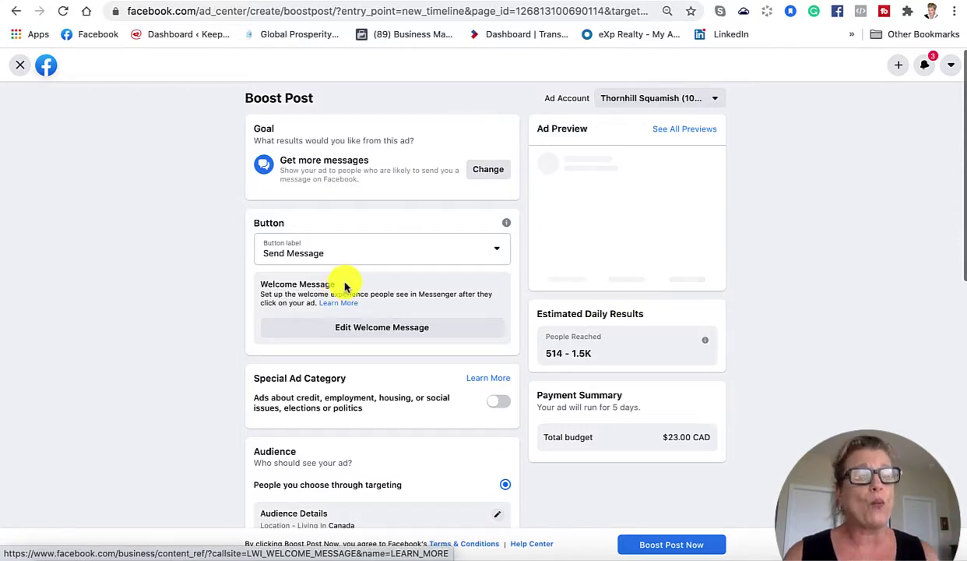
click(401, 253)
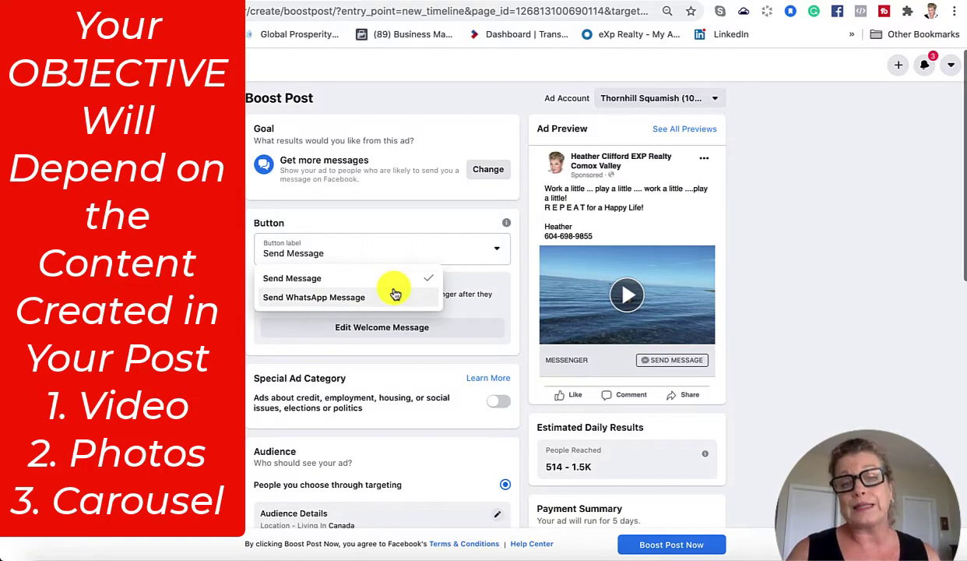
click(343, 278)
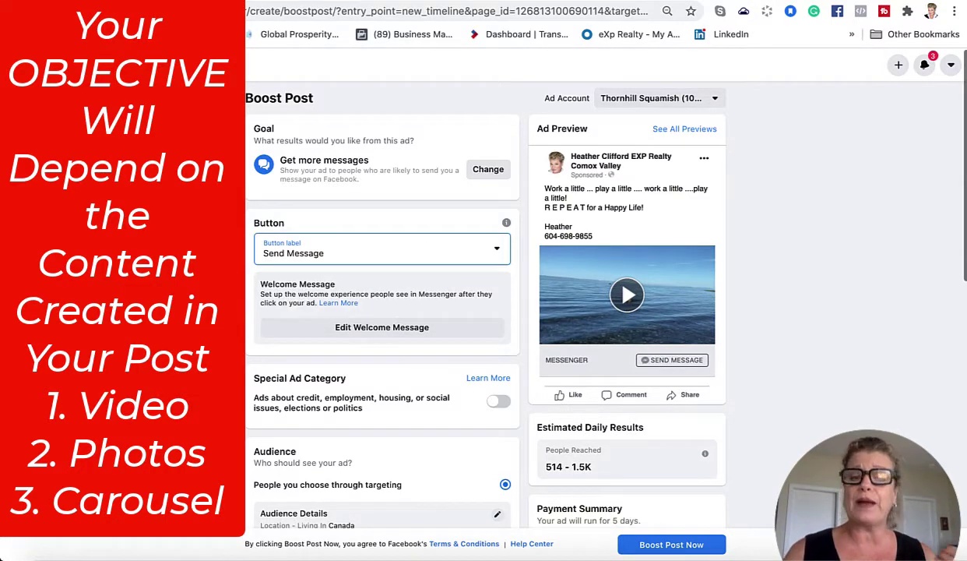
- Review the boost form's sections: more messages goal, $23.00 CAD budget over 5 days
scroll(592, 296, down, 1)
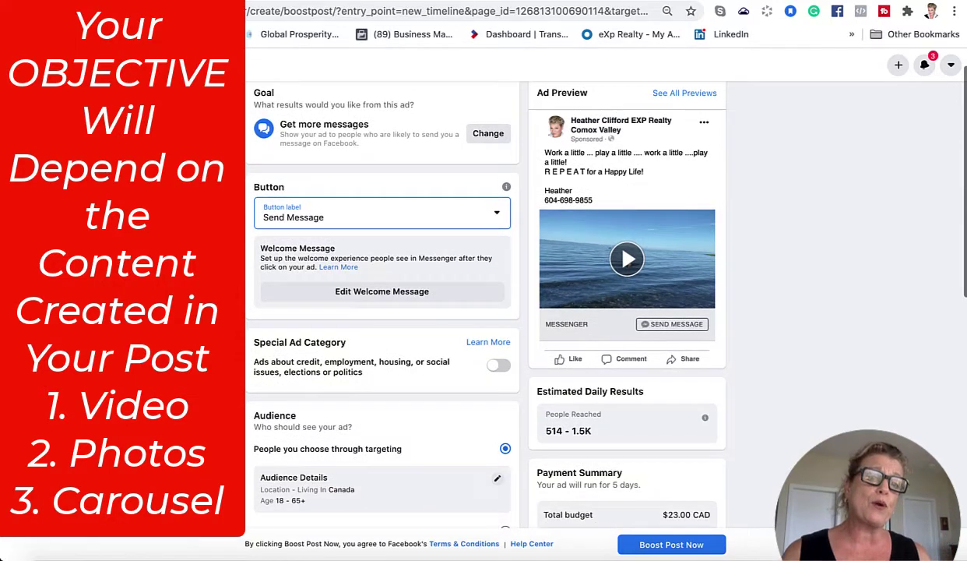
scroll(221, 315, up, 1)
scroll(221, 315, down, 1)
scroll(221, 316, down, 3)
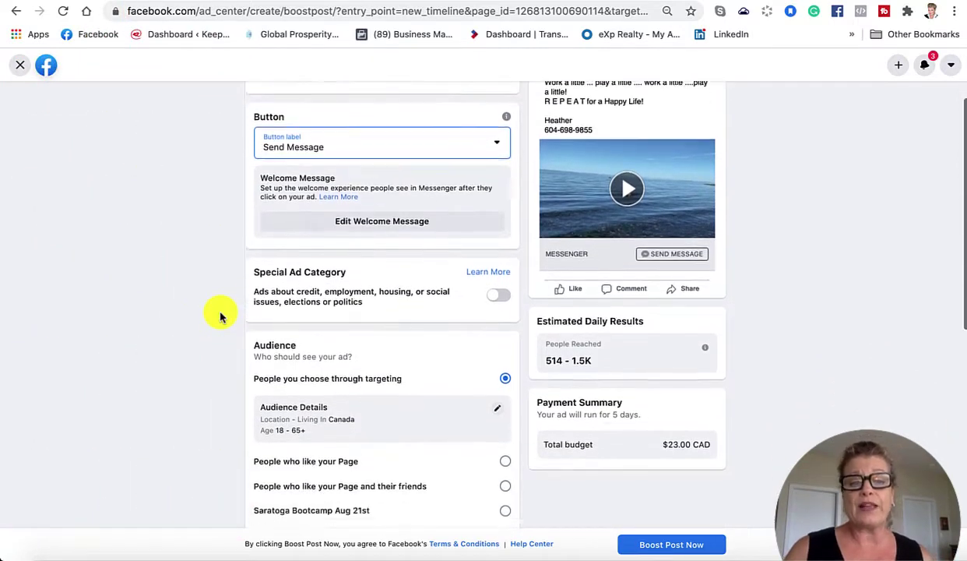
scroll(291, 422, down, 4)
scroll(293, 421, down, 5)
scroll(293, 421, down, 2)
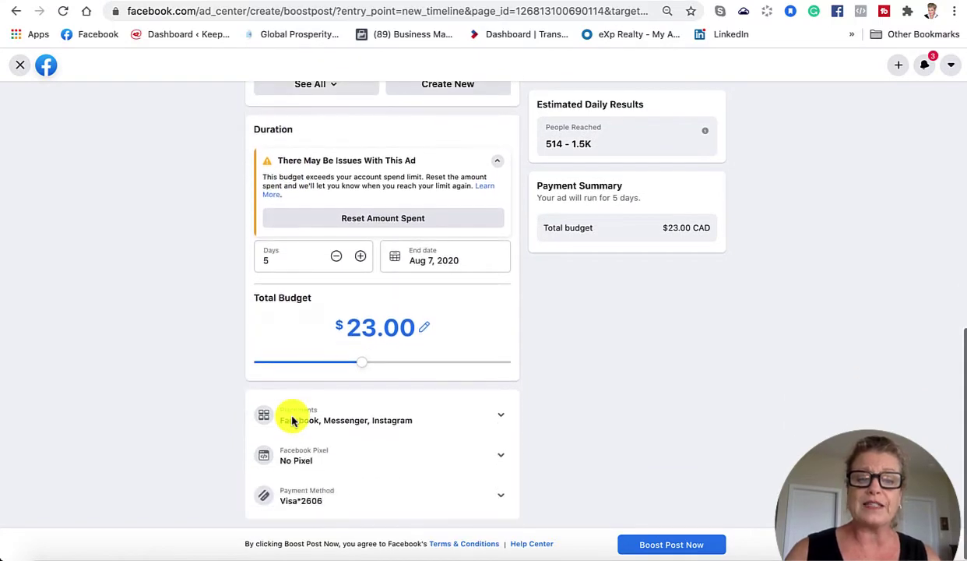
scroll(293, 422, up, 7)
scroll(293, 421, up, 7)
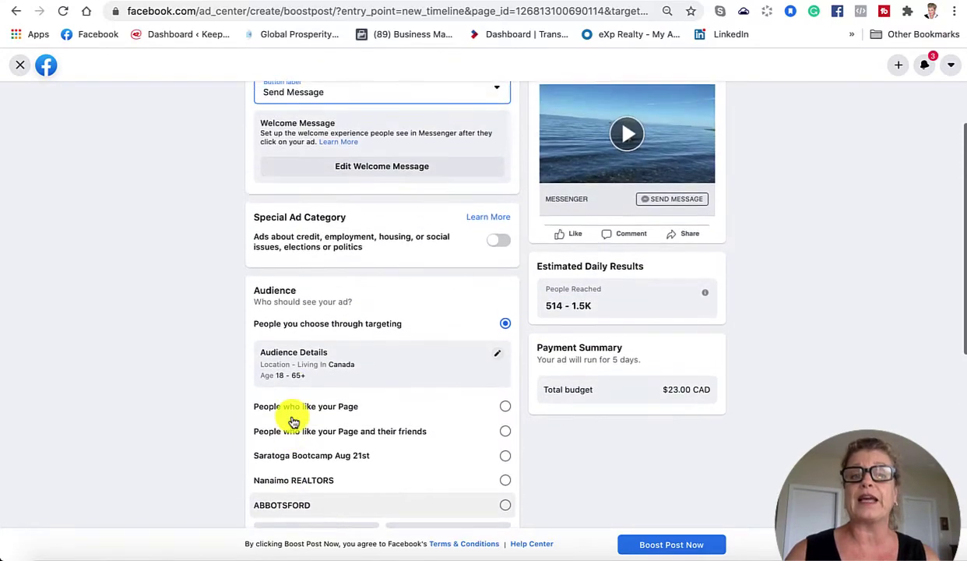
scroll(293, 422, up, 1)
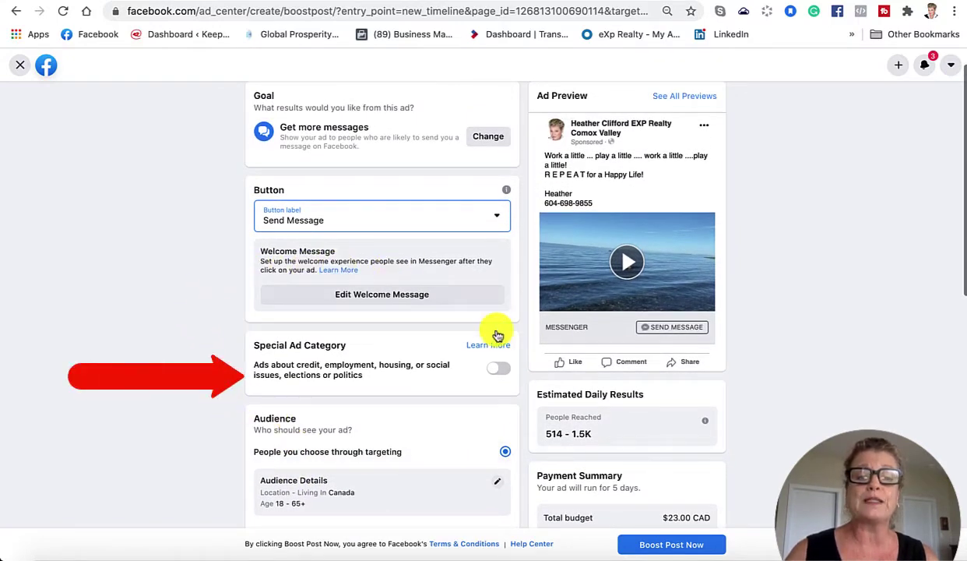
- Switch on Special Ad Category and select Housing as the ad category
click(503, 372)
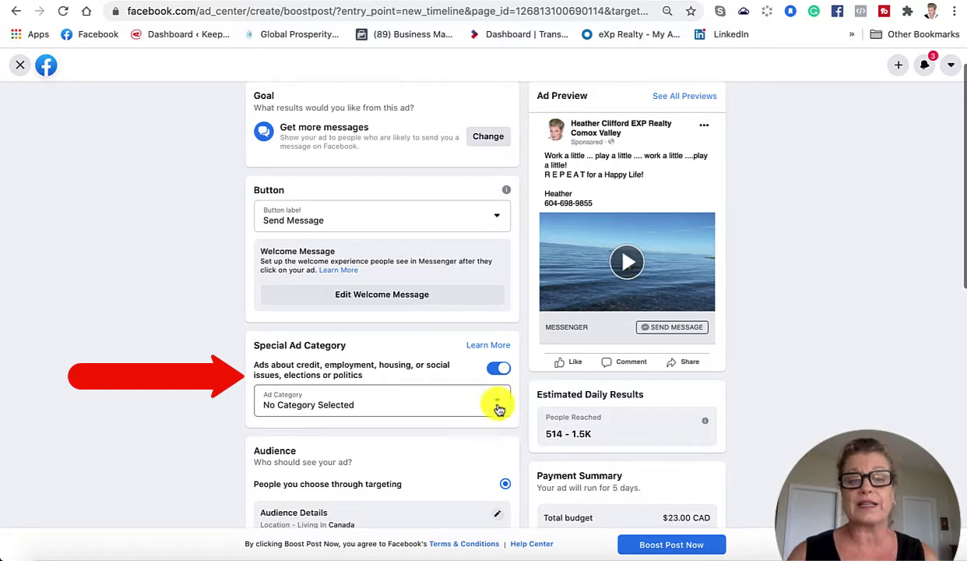
click(498, 407)
scroll(498, 403, down, 2)
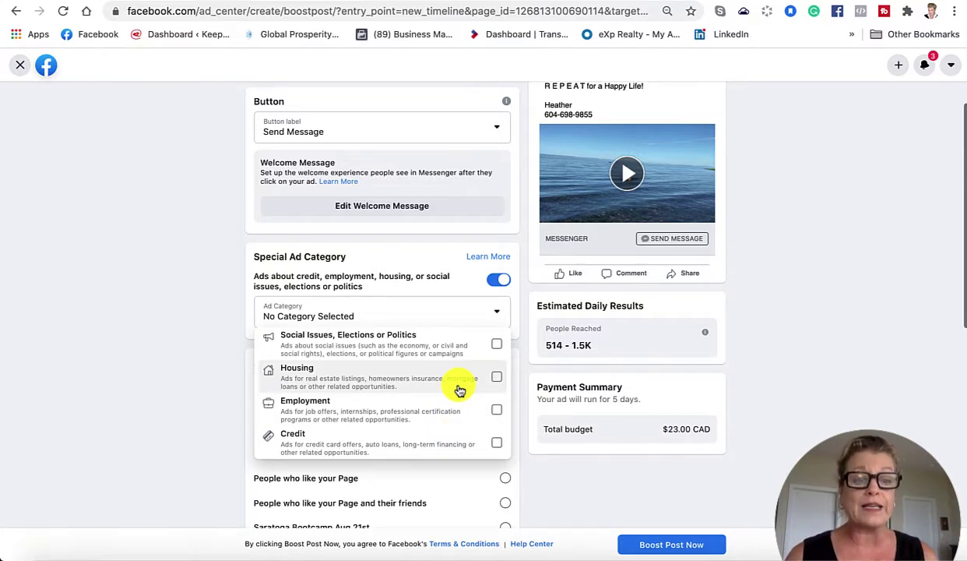
click(498, 380)
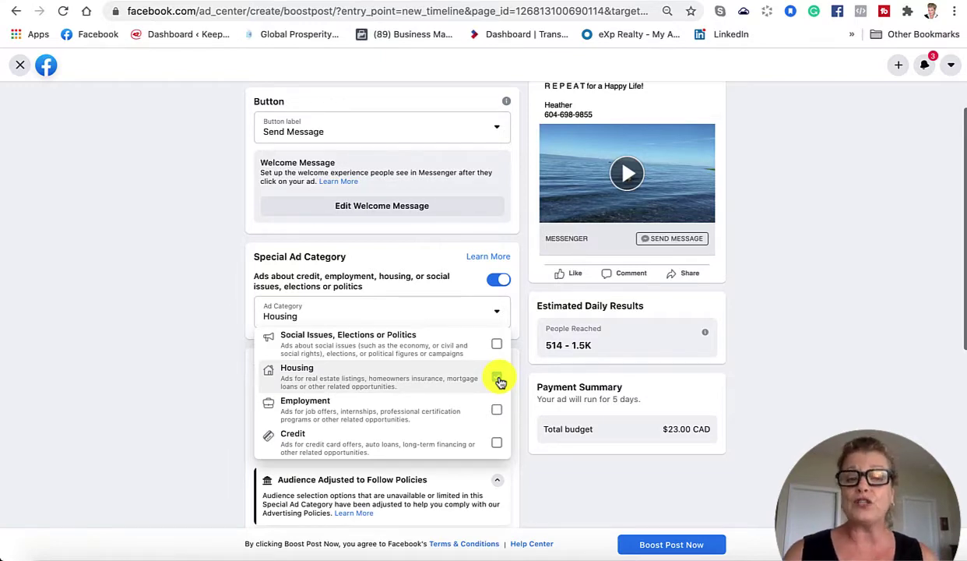
click(206, 350)
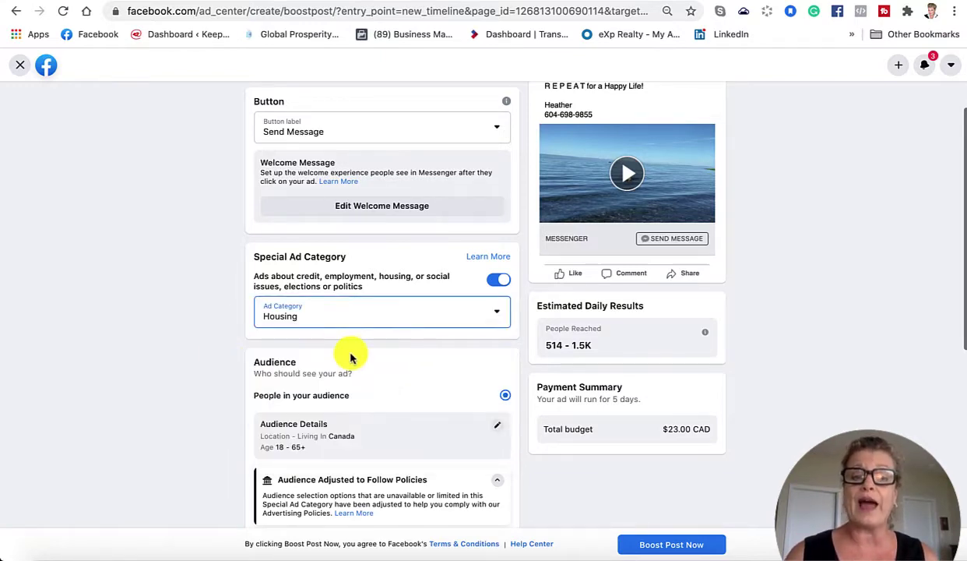
scroll(350, 356, down, 5)
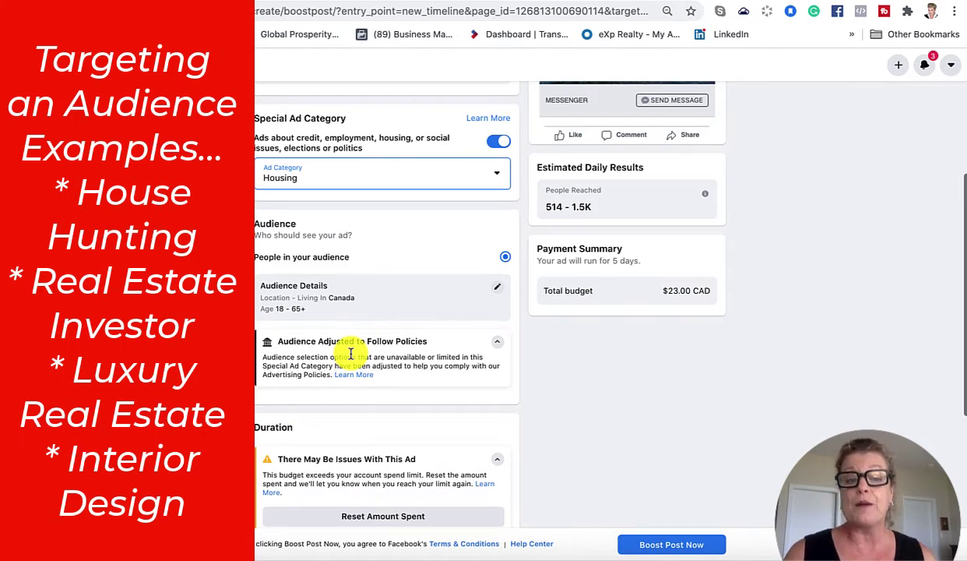
scroll(351, 354, down, 4)
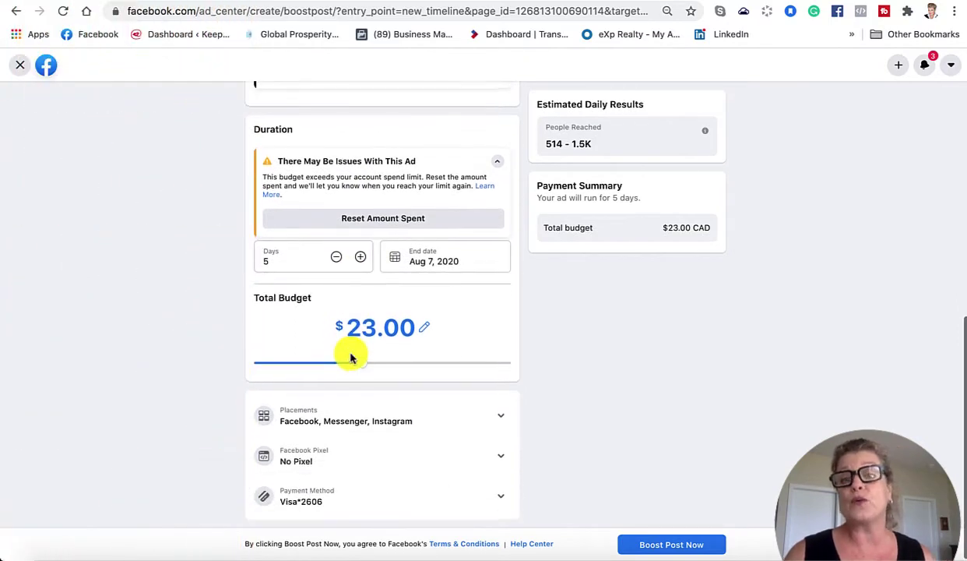
scroll(350, 354, up, 8)
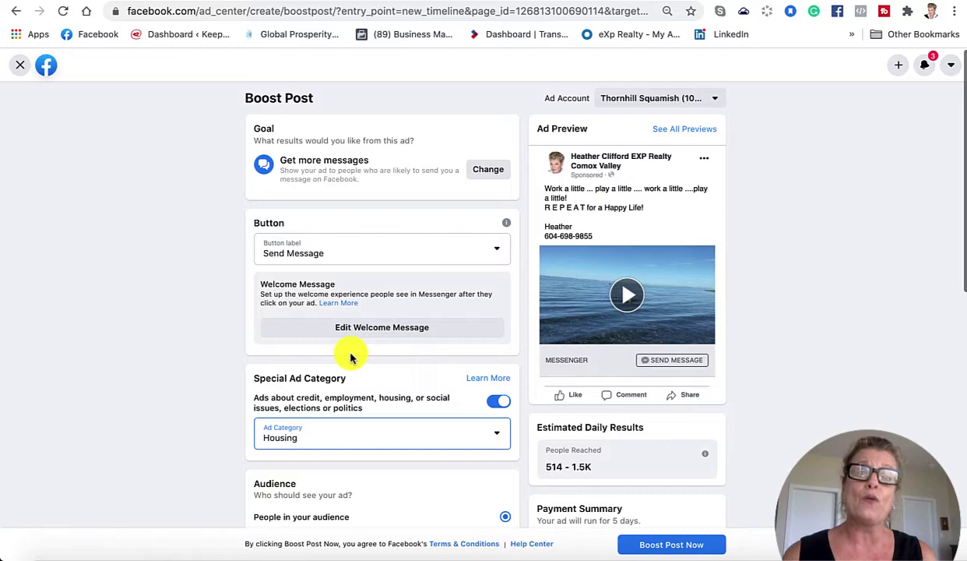
- Close the Boost Post form discarding changes, then view the beach post's 96 reached, 14 engagements
click(20, 64)
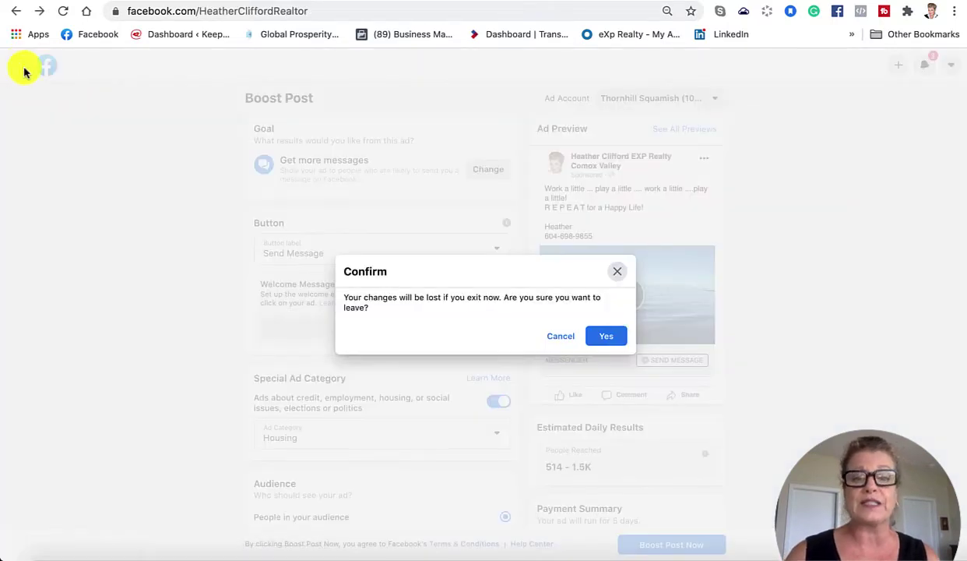
click(605, 337)
scroll(688, 423, down, 2)
scroll(688, 423, down, 5)
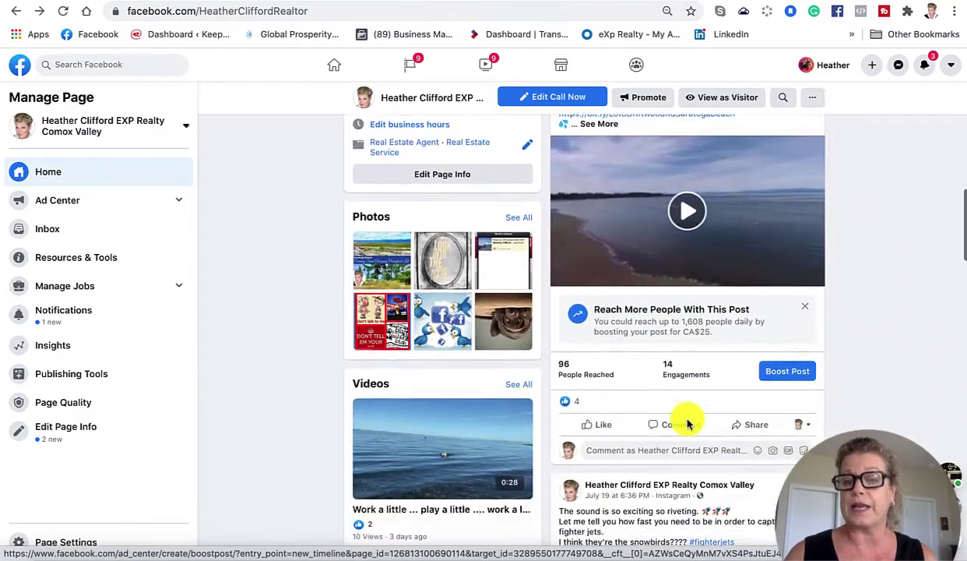
scroll(688, 423, down, 4)
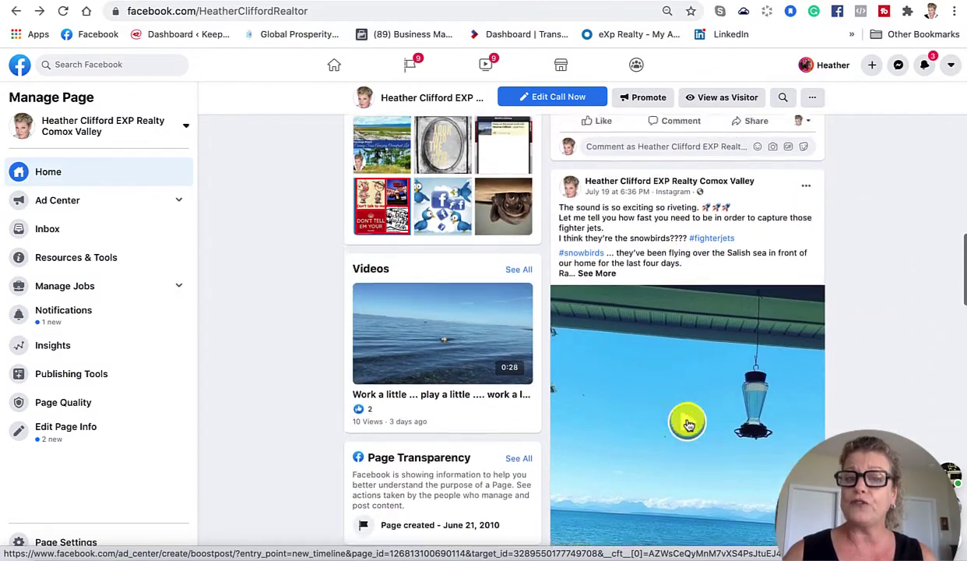
scroll(688, 423, up, 5)
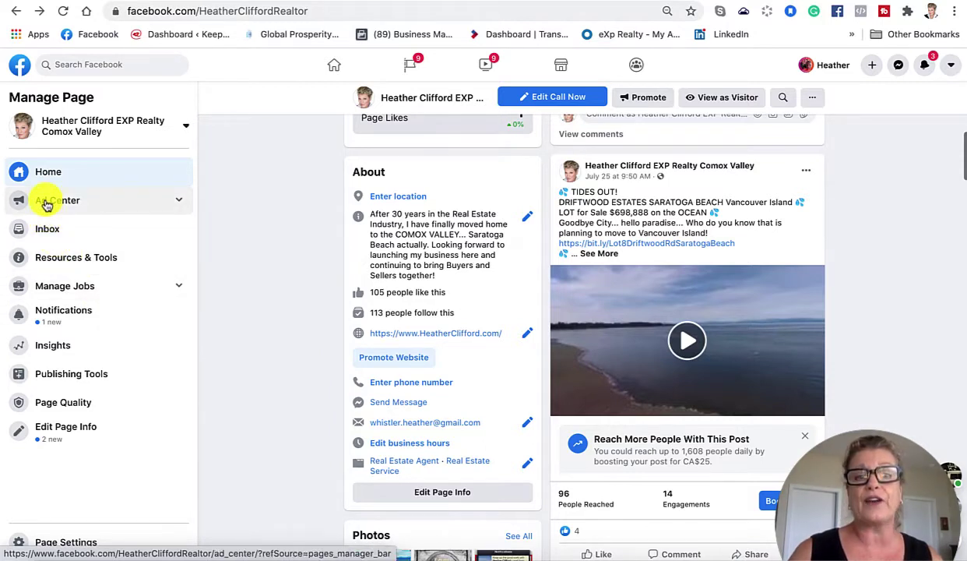
- Open the completed Messages ad's View Results page from Ad Center
click(47, 204)
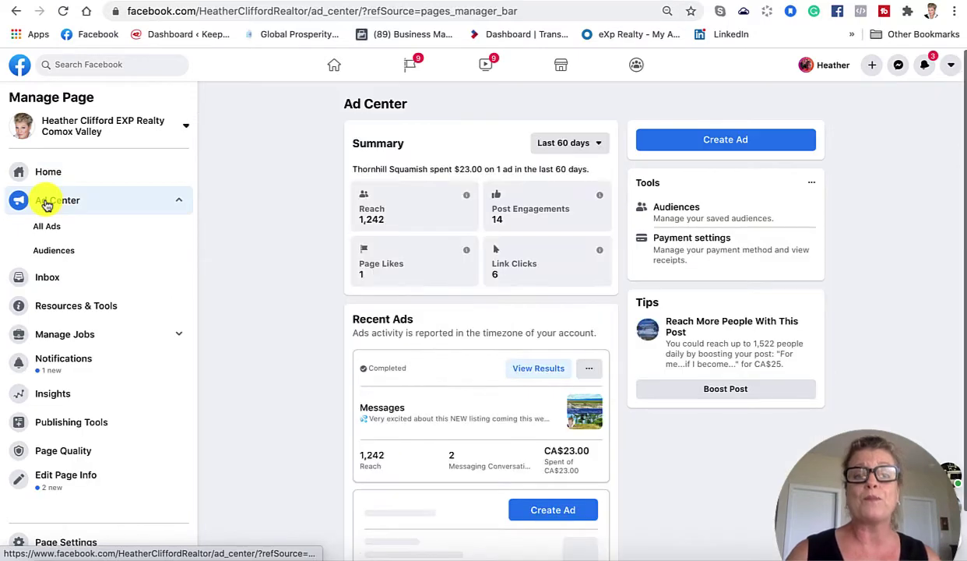
scroll(324, 335, down, 1)
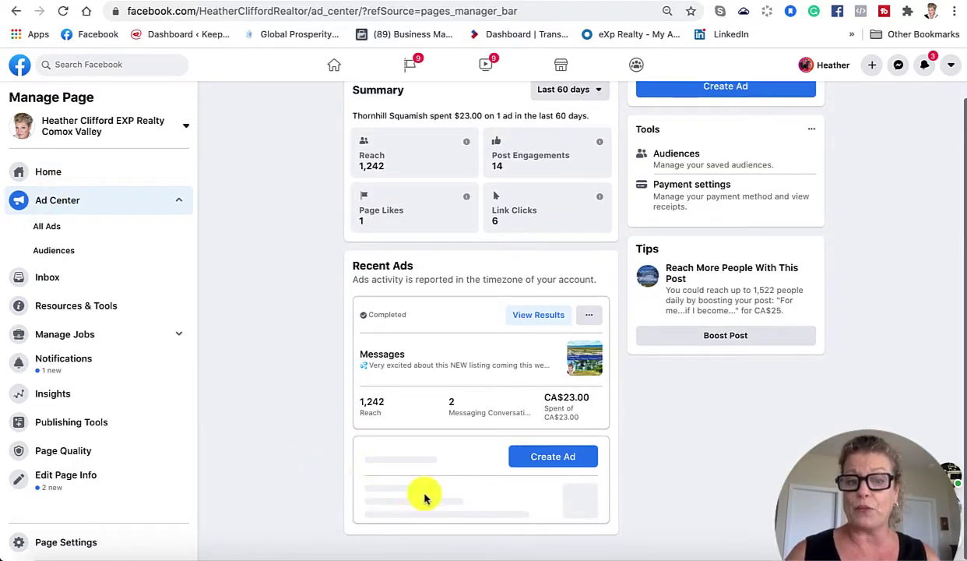
click(537, 315)
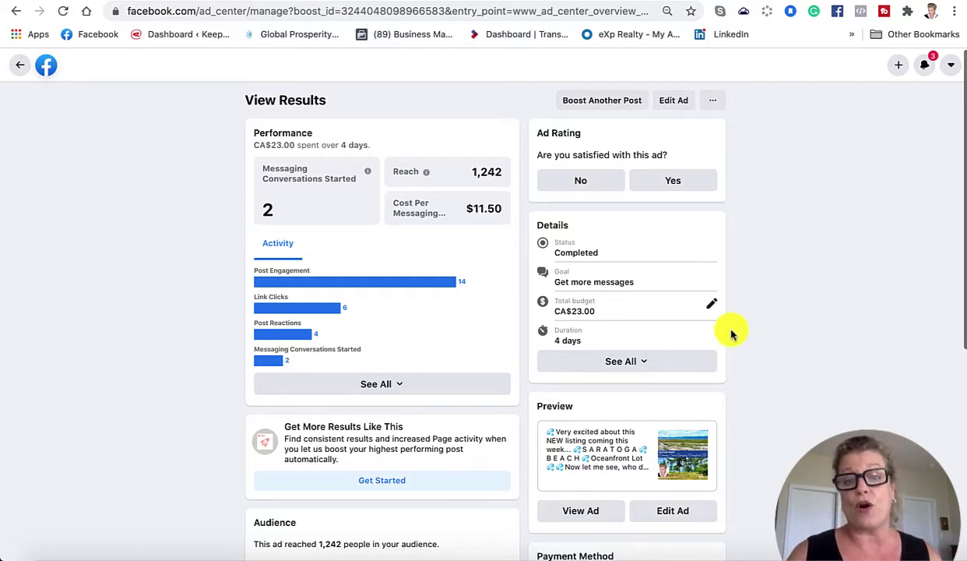
- Review the ad's performance and audience age and gender breakdown: CA$23.00 spent, 1,242 reached
scroll(493, 355, down, 2)
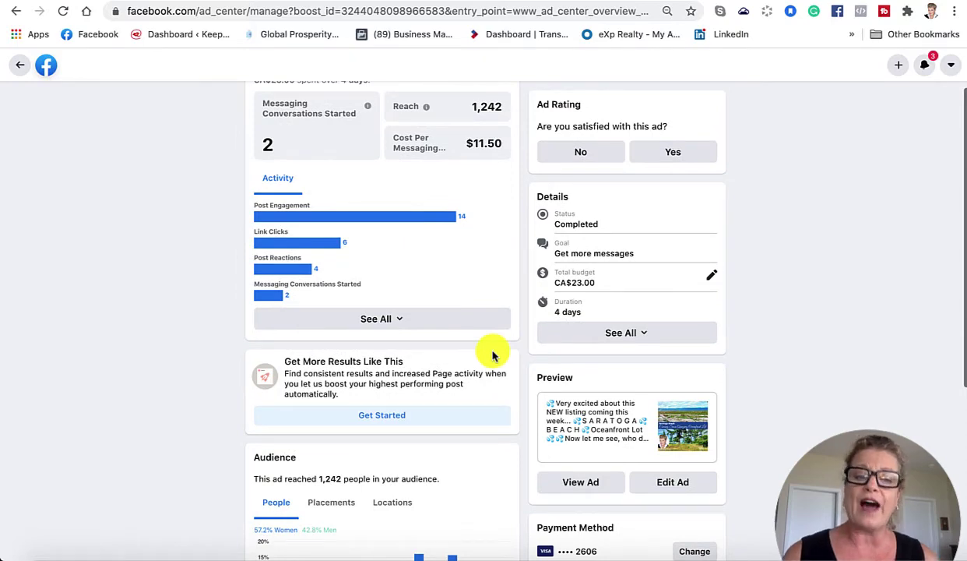
scroll(492, 355, down, 5)
scroll(493, 355, down, 1)
scroll(492, 355, down, 1)
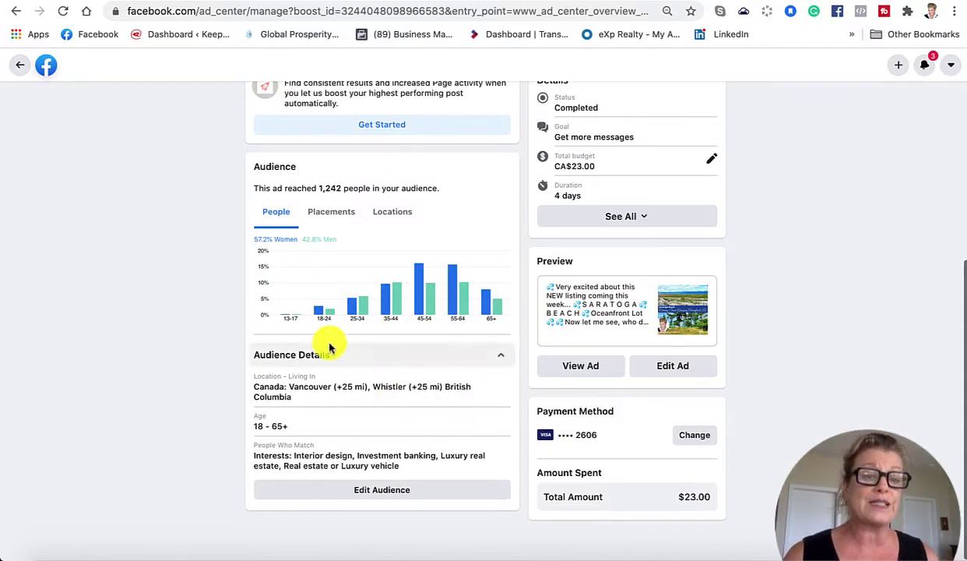
mouse_move(352, 314)
mouse_move(421, 311)
mouse_move(454, 317)
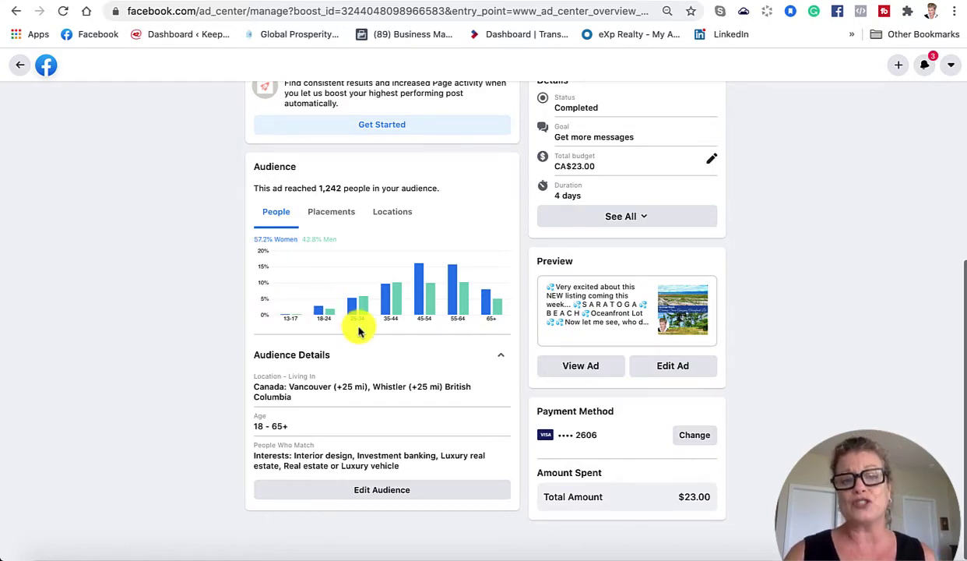
scroll(380, 328, up, 5)
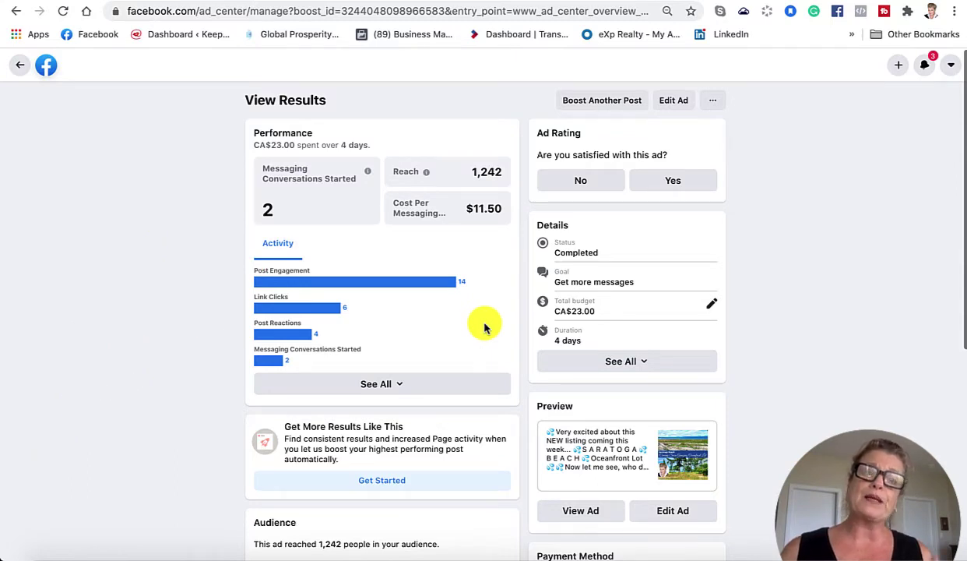
- Browse the saved audience cards under Ad Center Audiences, then return to the Ad Center overview
click(18, 66)
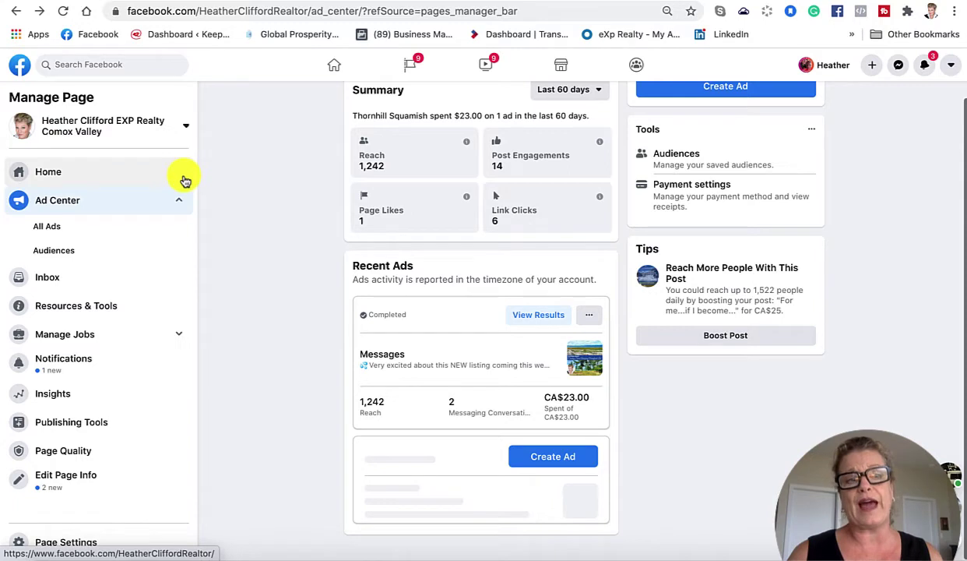
click(68, 252)
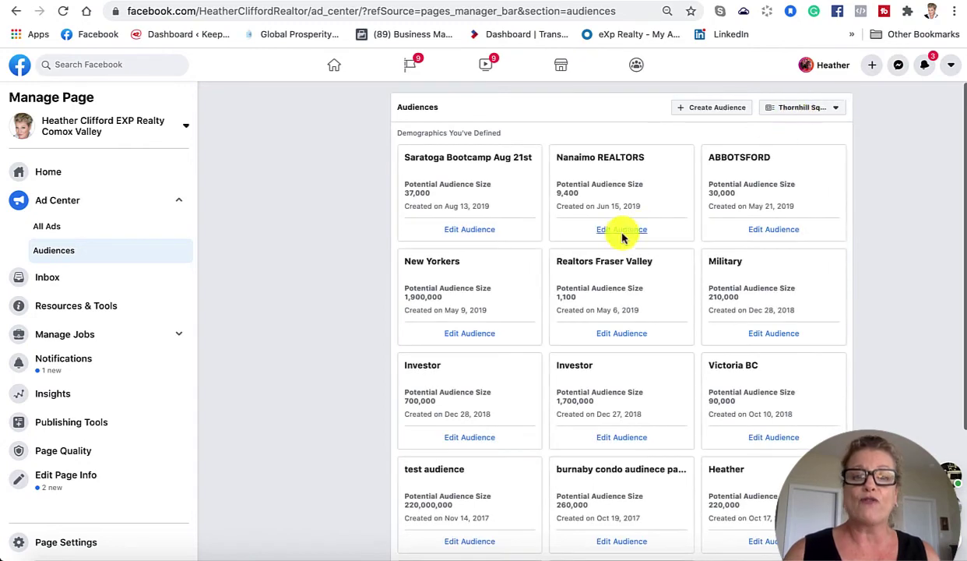
scroll(614, 353, down, 3)
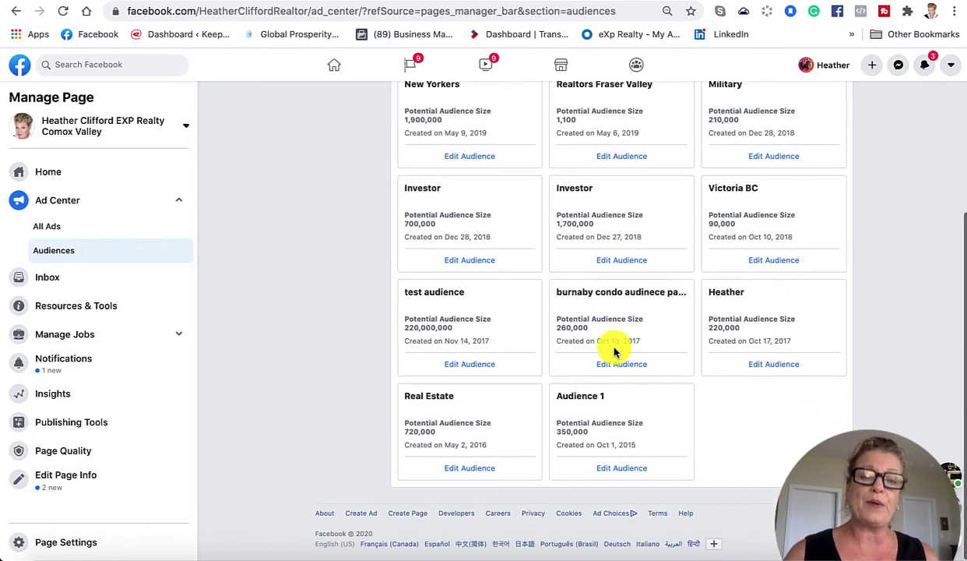
scroll(613, 352, up, 3)
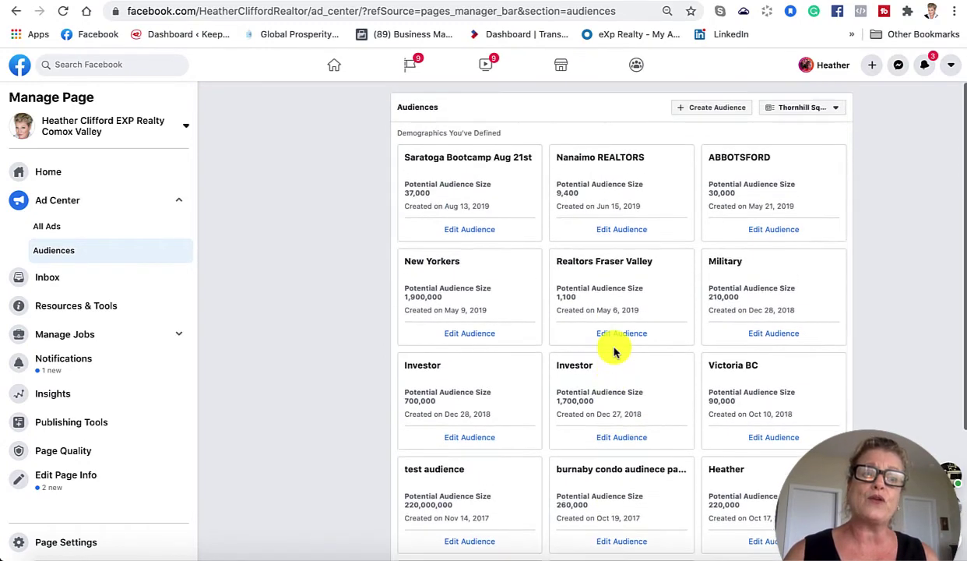
click(61, 203)
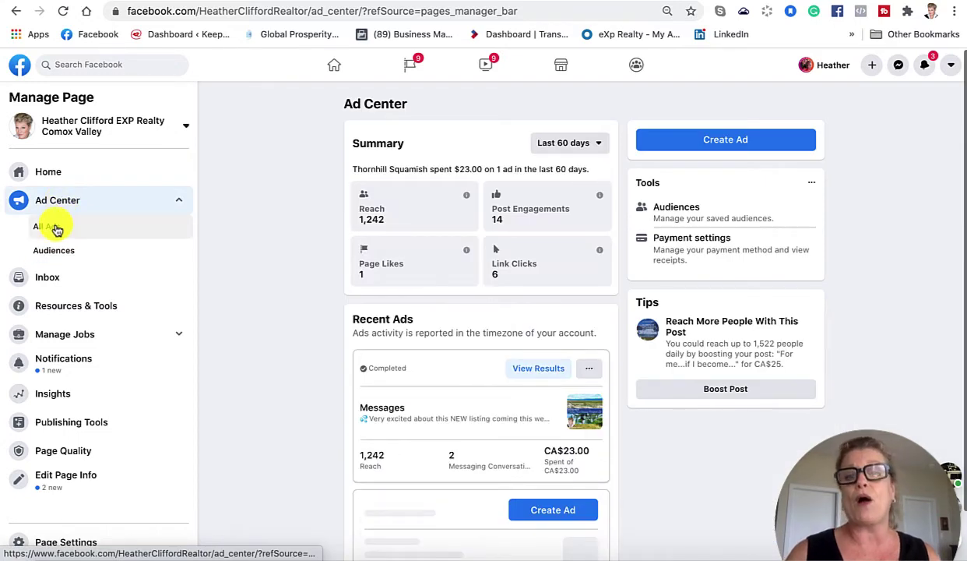